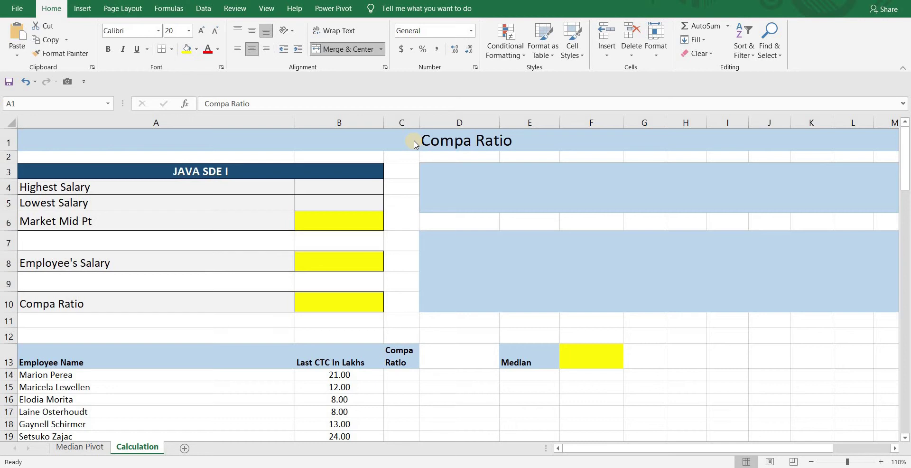
# - Write in the upper text box "Compa Ratio: is comparision of the salary you are paying to your employee vs the market mid point for similar position."
pyautogui.click(435, 177)
pyautogui.write('Comp')
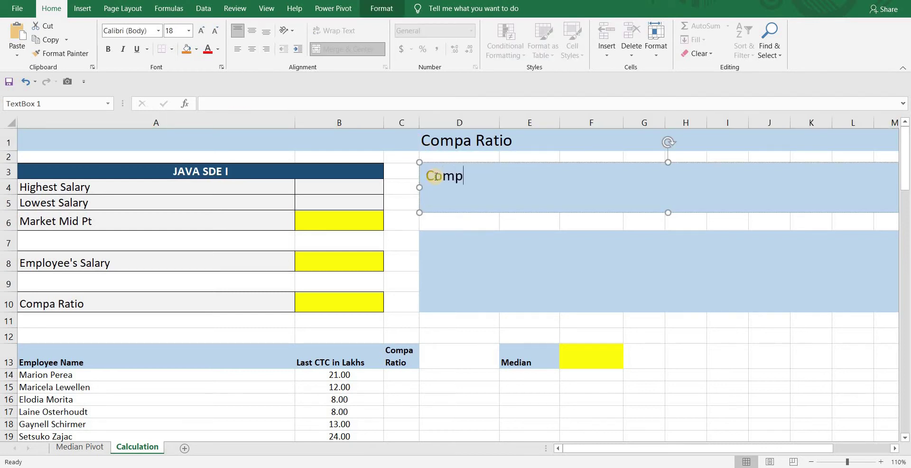
pyautogui.write('a Ratio: is comparision of the ')
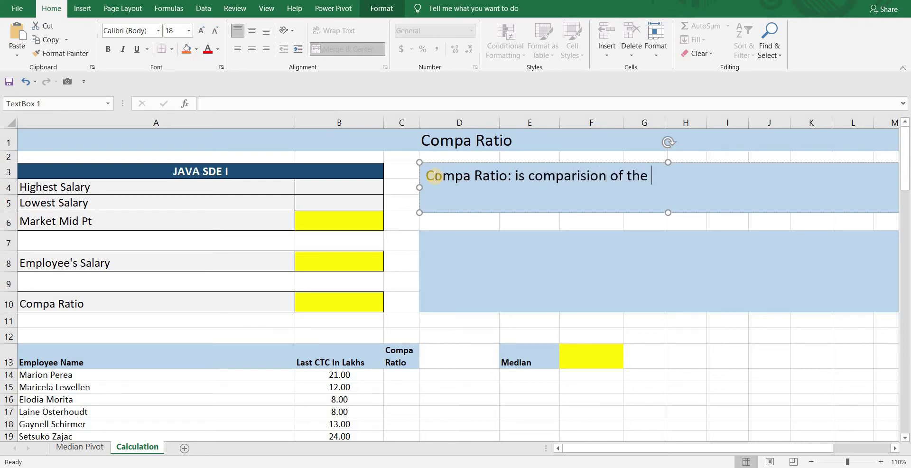
pyautogui.write('salary you are paying ')
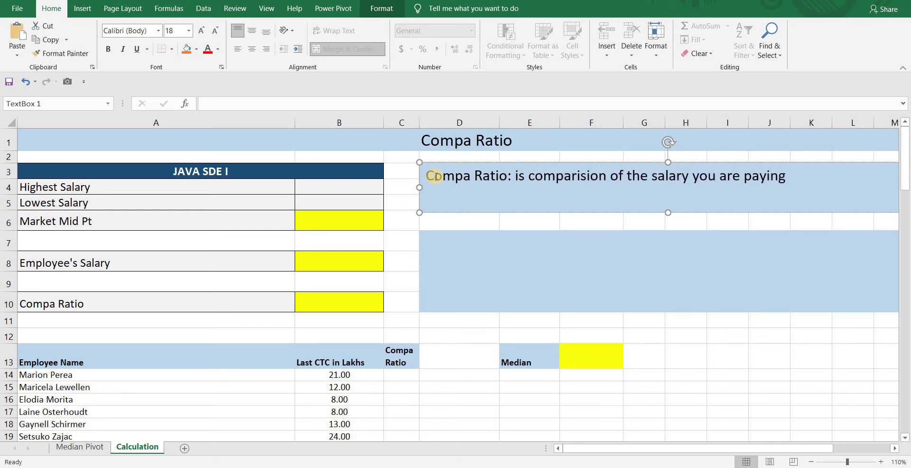
pyautogui.write('to your employ')
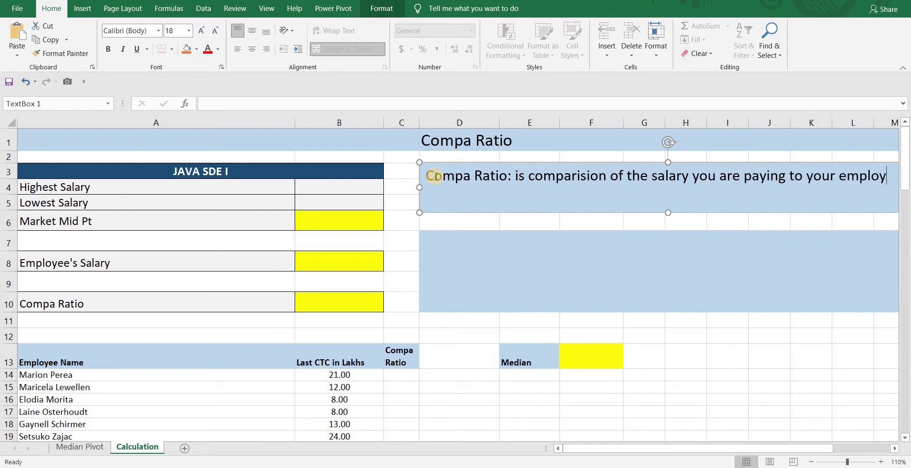
pyautogui.write('ee vs the market ')
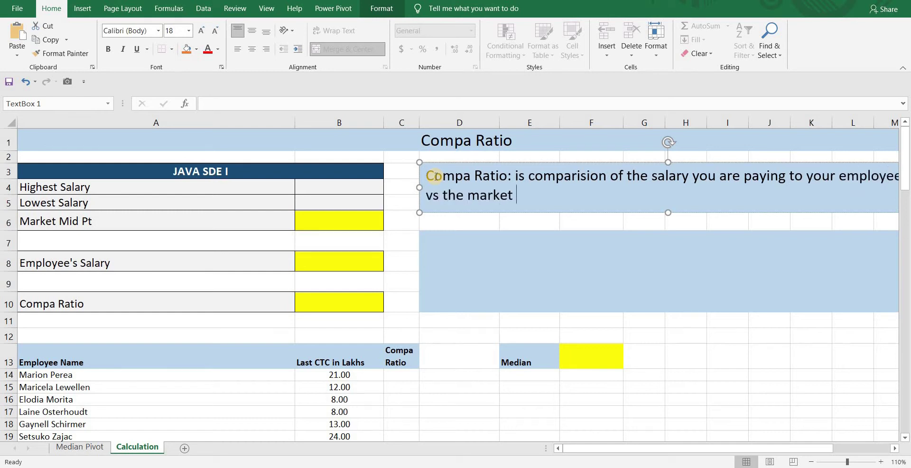
pyautogui.write('mid point for similar pos')
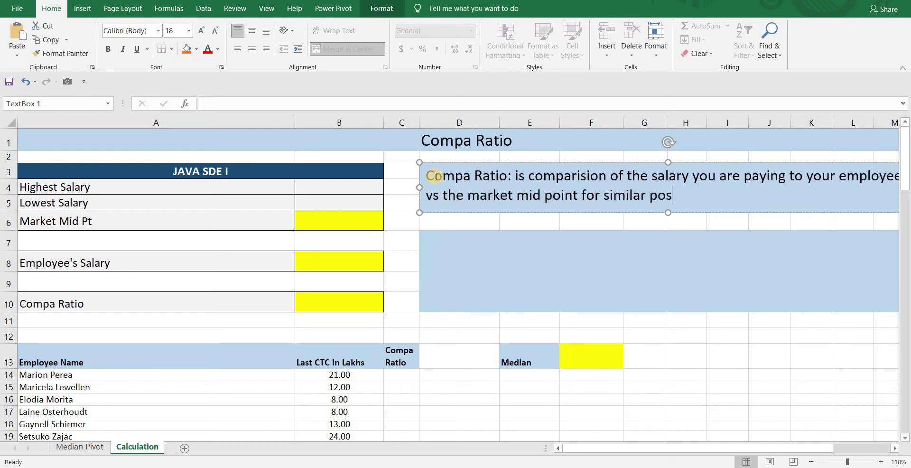
pyautogui.write('ition.')
# - Lay out the formula with "Compa Ratio =" in D8 and "Employee's Actual Salary" in F7, above a horizontal line and "Market Mid Point" in F9
pyautogui.click(428, 264)
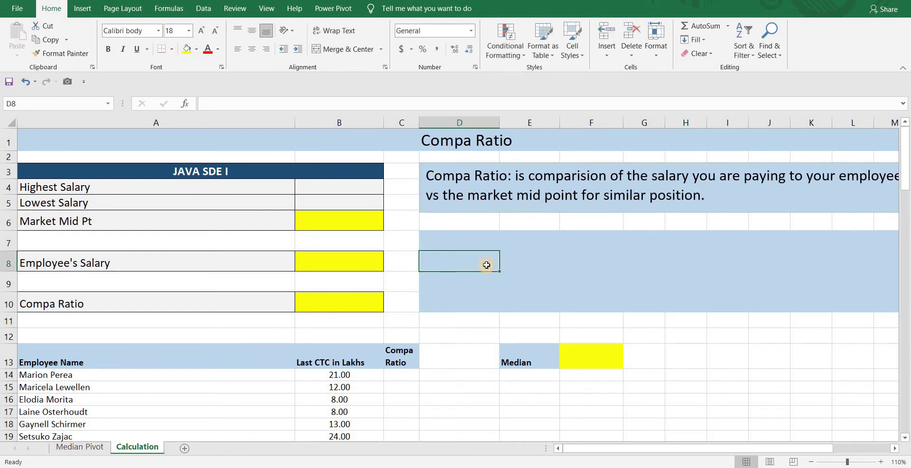
pyautogui.write('Compa Ratio =')
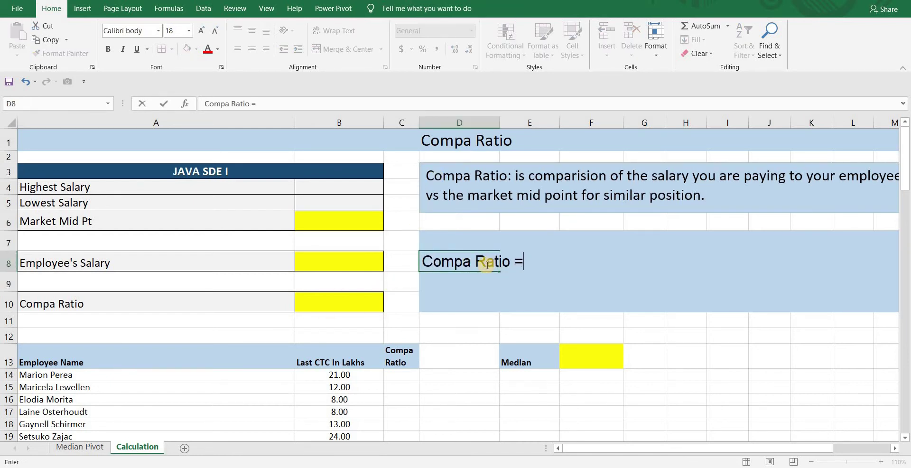
pyautogui.click(559, 243)
pyautogui.click(562, 243)
pyautogui.write("Employee's A")
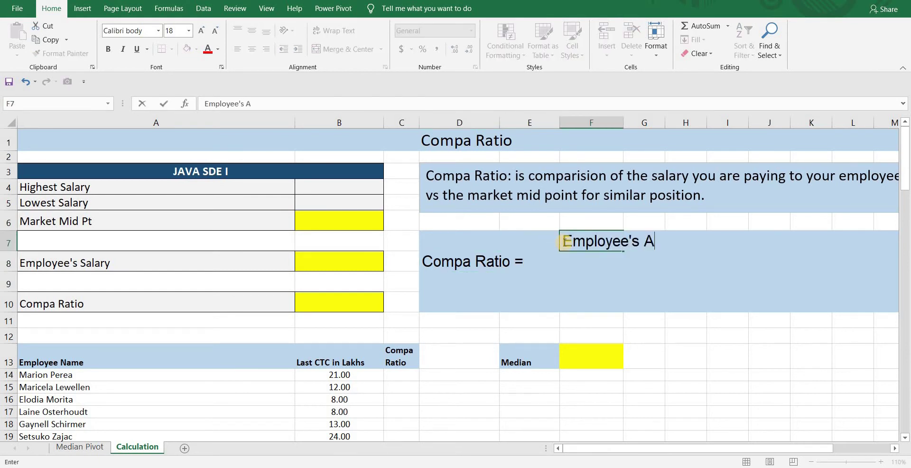
pyautogui.write('ctual Salary')
pyautogui.moveTo(555, 260); pyautogui.dragTo(756, 260)
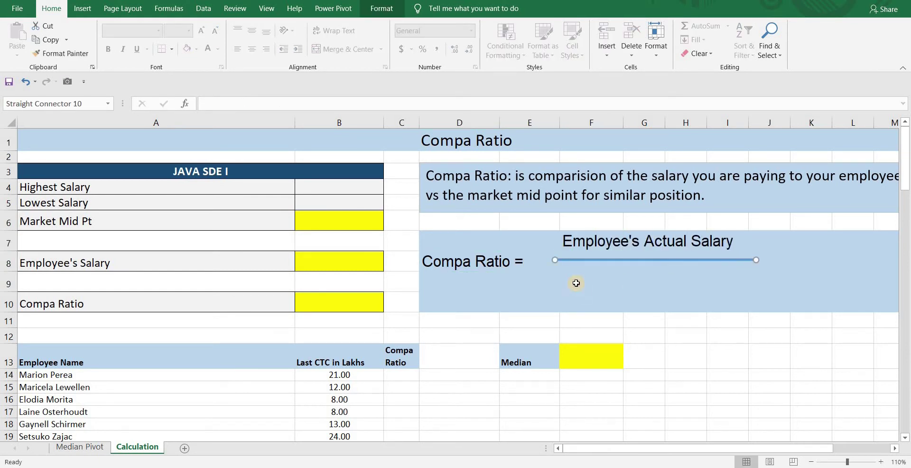
pyautogui.click(569, 286)
pyautogui.write('Market Mid Point')
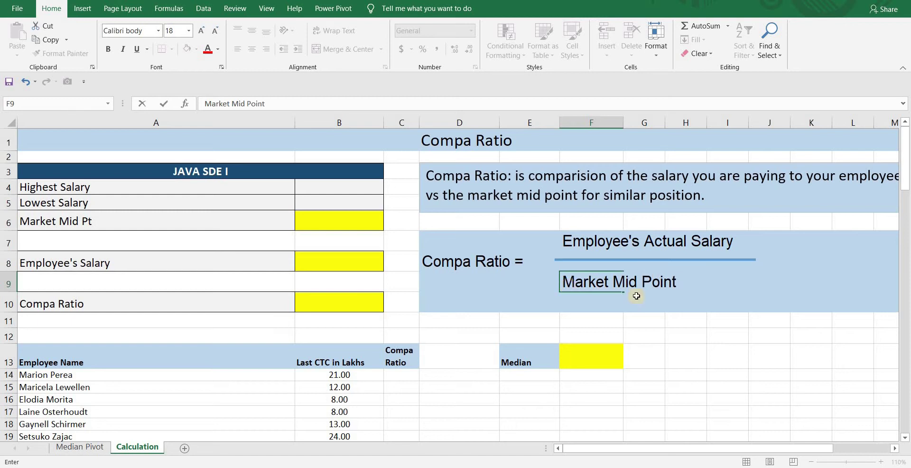
# - Complete the written formula beside the fraction with "x" in J8 and "100" in K8
pyautogui.click(761, 262)
pyautogui.write('x')
pyautogui.click(802, 262)
pyautogui.write('100')
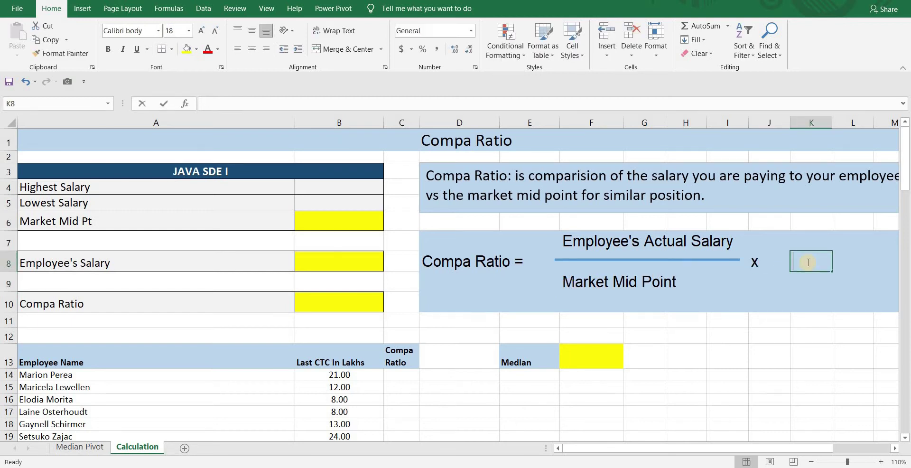
pyautogui.press('Return')
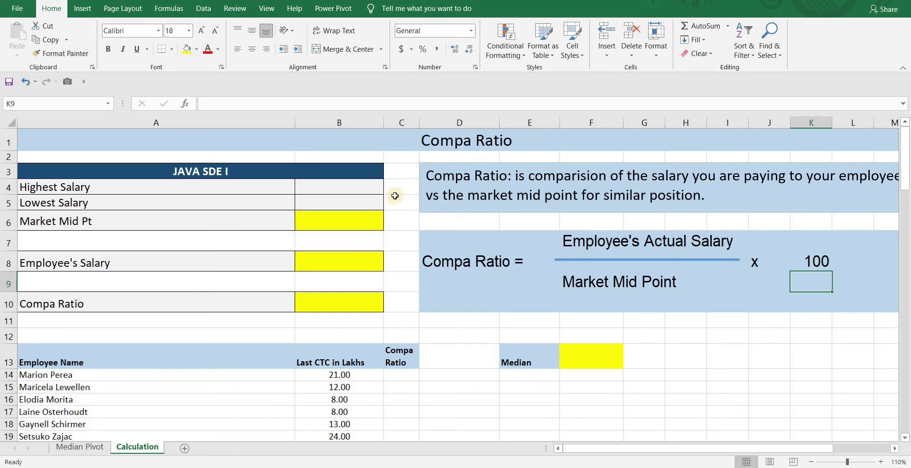
# - Enter 6 as the Lowest Salary in B5 and 13 as the Highest Salary in B4
pyautogui.click(357, 199)
pyautogui.write('6')
pyautogui.click(355, 187)
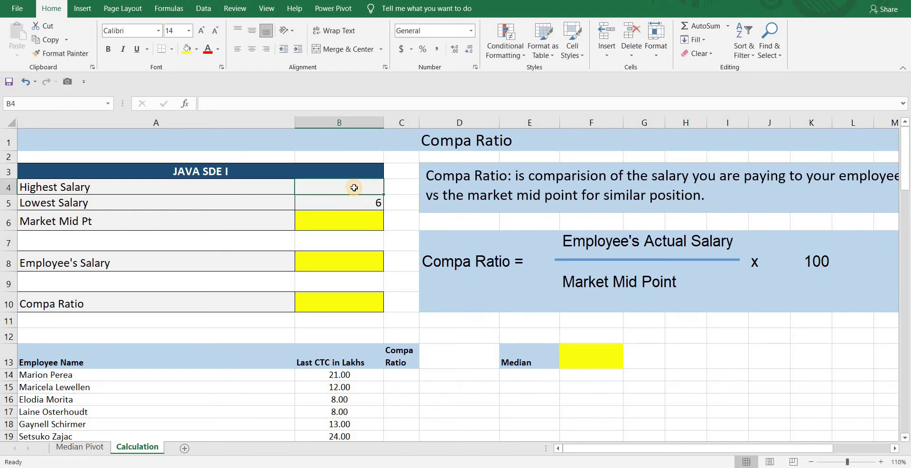
pyautogui.write('13')
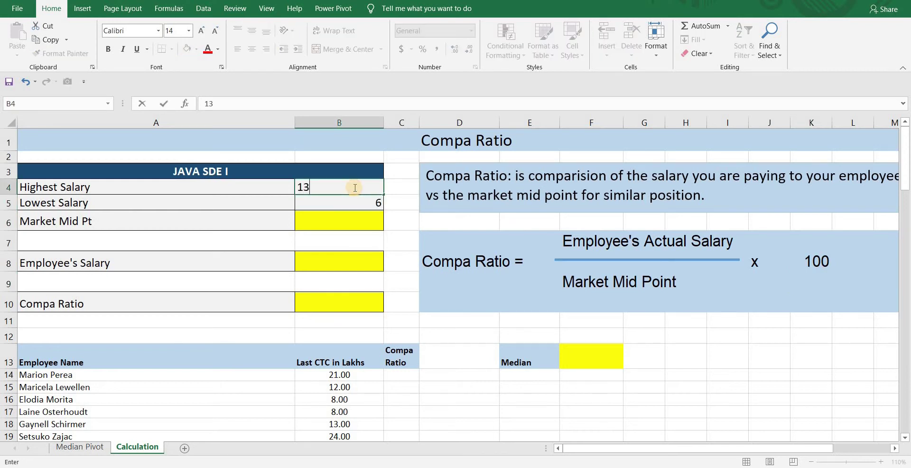
# - Calculate the Market Mid Pt in B6 with AVERAGE over the highest and lowest salaries in B4:B5
pyautogui.click(351, 218)
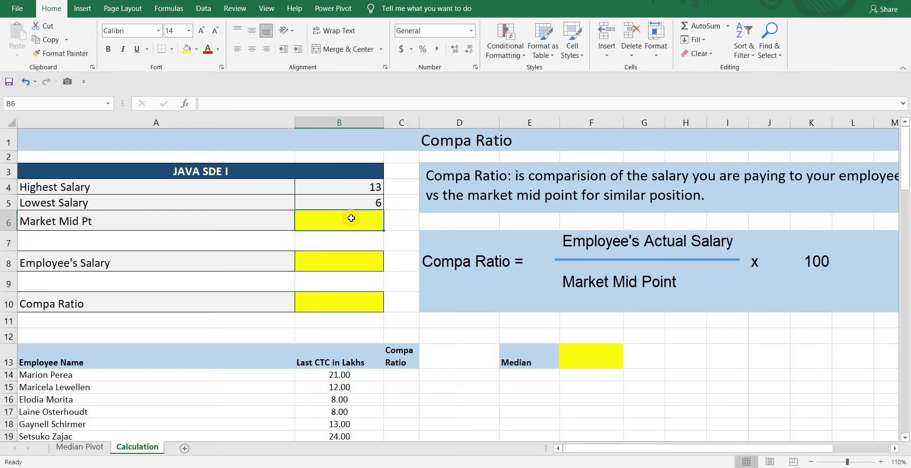
pyautogui.write('=')
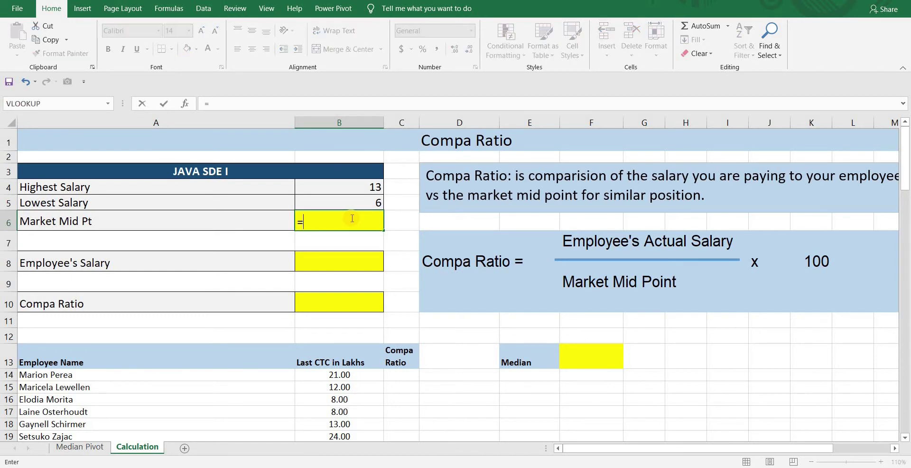
pyautogui.write('AVERAGE(')
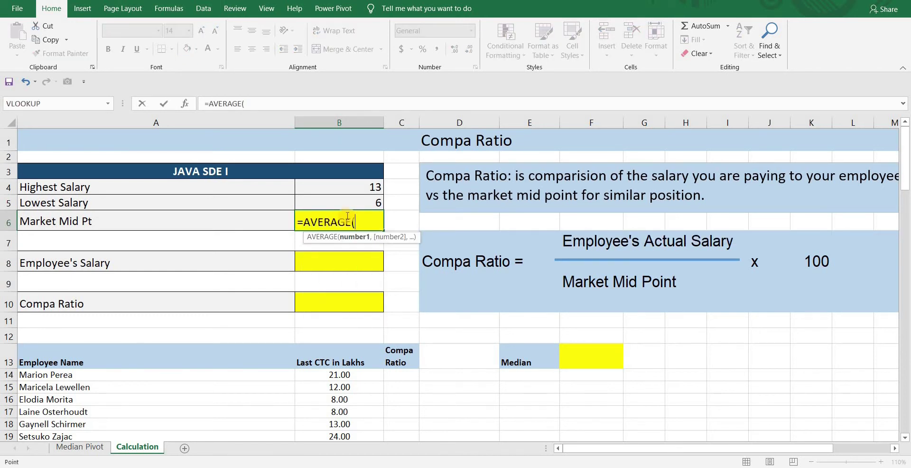
pyautogui.press('Up')
pyautogui.hotkey('shift', 'Up')
pyautogui.press('Return')
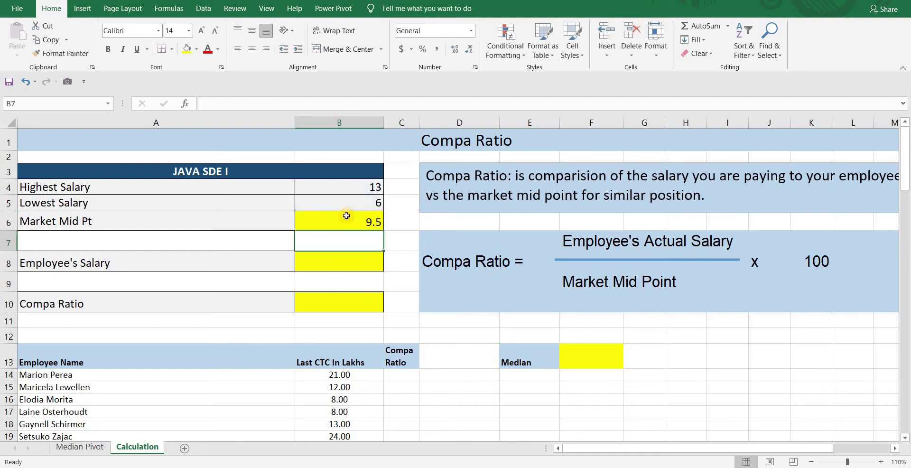
# - Enter 12 as the Employee's Salary in B8 and calculate the Compa Ratio in B10 with =B8/B6
pyautogui.click(348, 265)
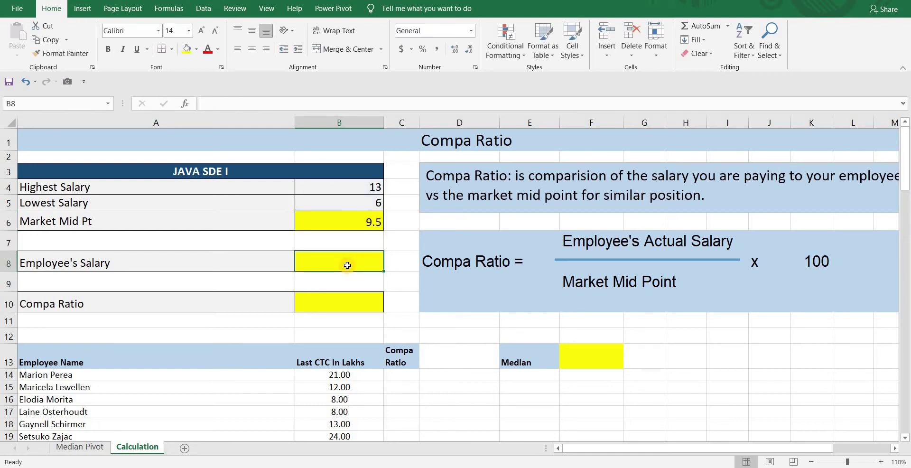
pyautogui.write('12')
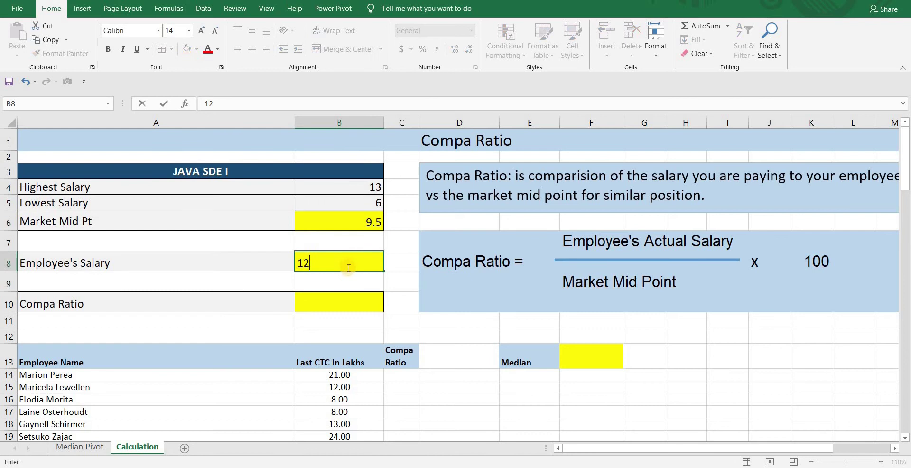
pyautogui.click(329, 307)
pyautogui.write('=')
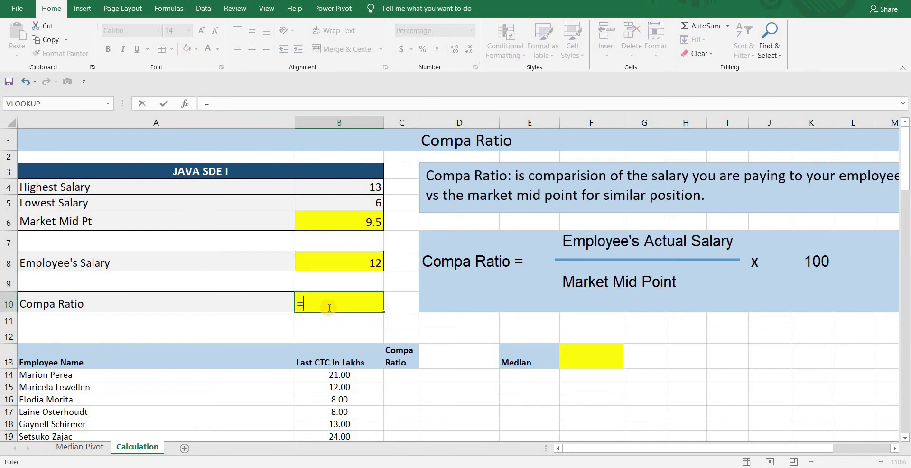
pyautogui.click(353, 261)
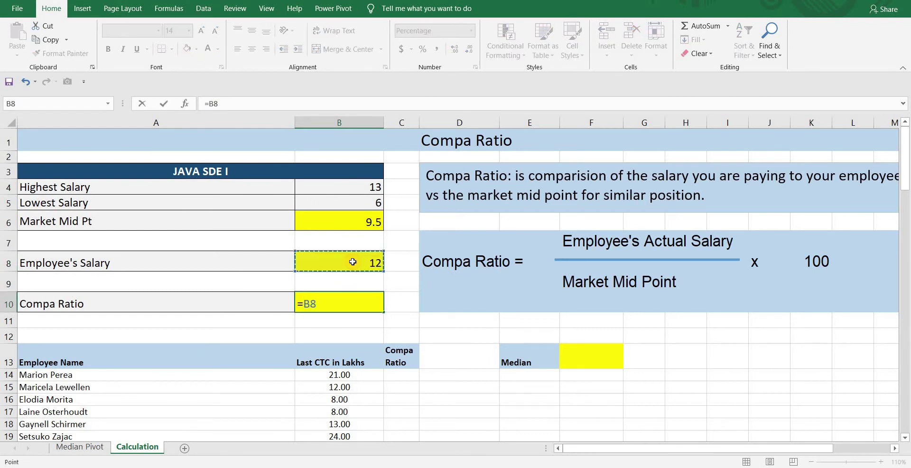
pyautogui.write('/')
pyautogui.click(365, 227)
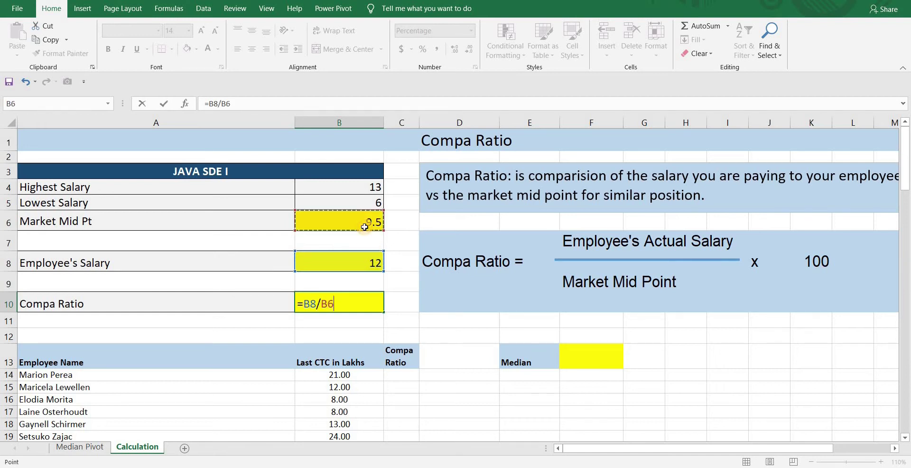
pyautogui.press('Return')
pyautogui.press('Up')
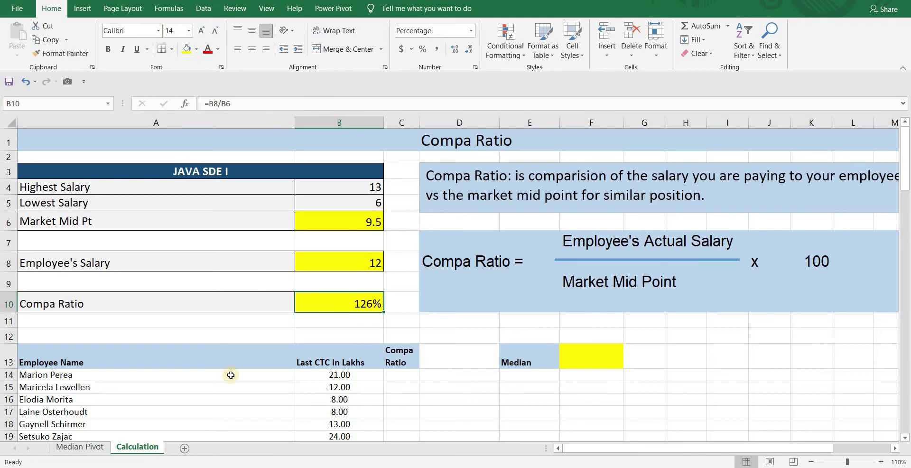
# - Calculate the median in F13 with MEDIAN over all Last CTC in Lakhs values from B14 down
pyautogui.scroll(-3, 318, 383)
pyautogui.scroll(-1, 316, 270)
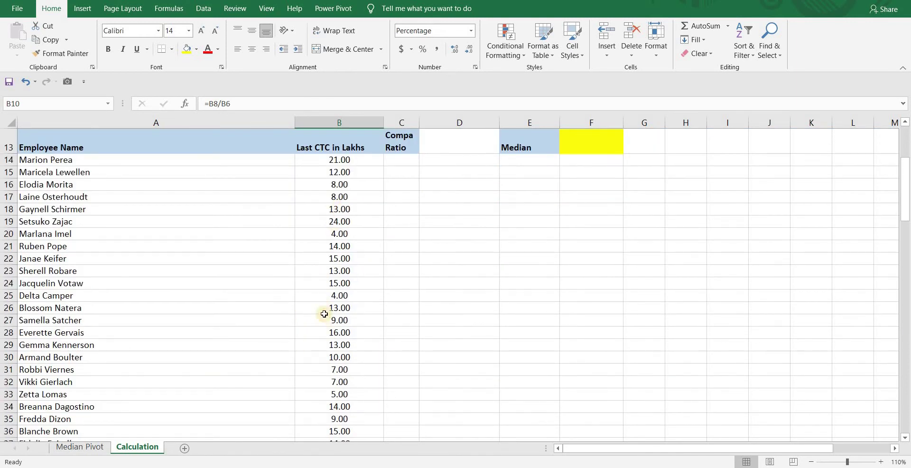
pyautogui.scroll(1, 378, 209)
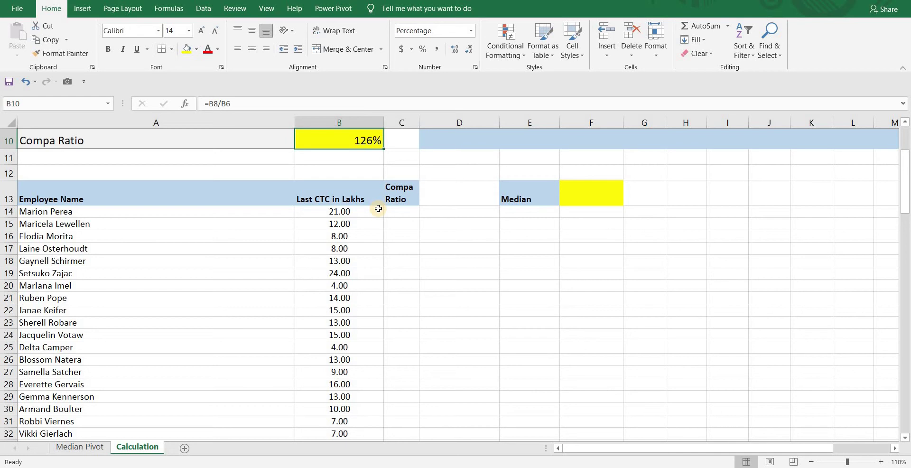
pyautogui.scroll(2, 378, 209)
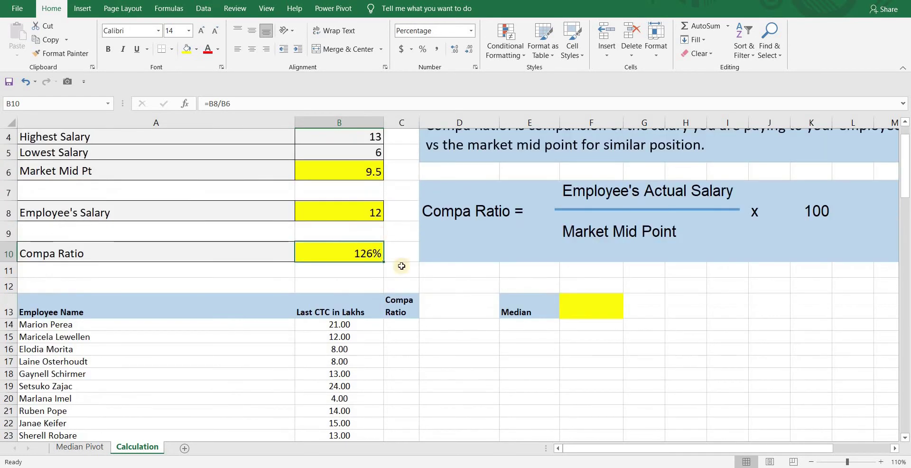
pyautogui.click(589, 306)
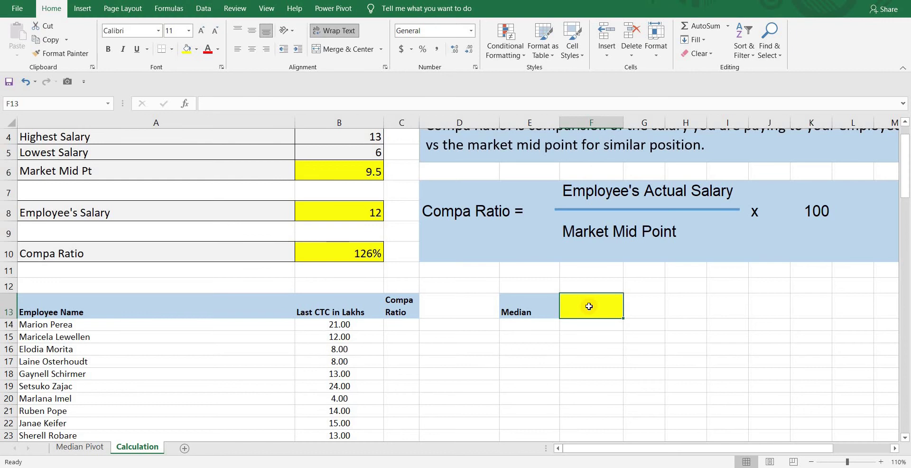
pyautogui.write('=')
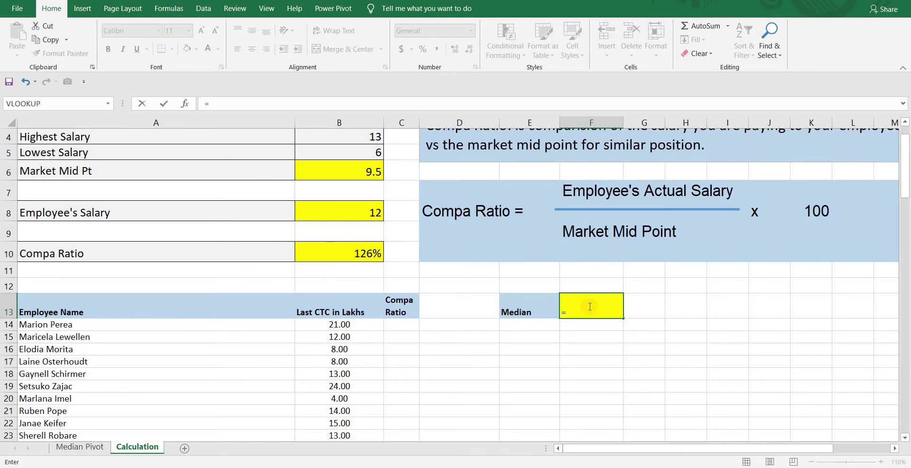
pyautogui.write('media')
pyautogui.press('Tab')
pyautogui.click(318, 319)
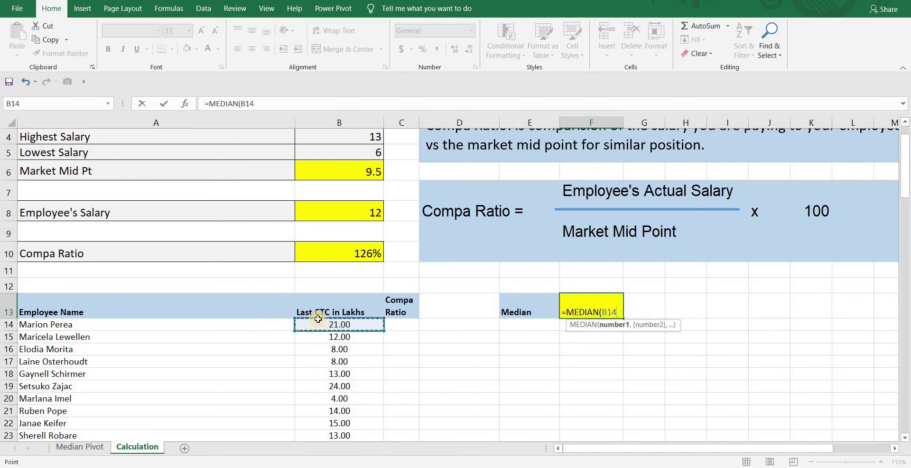
pyautogui.hotkey('ctrl', 'shift', 'Down')
pyautogui.press('Return')
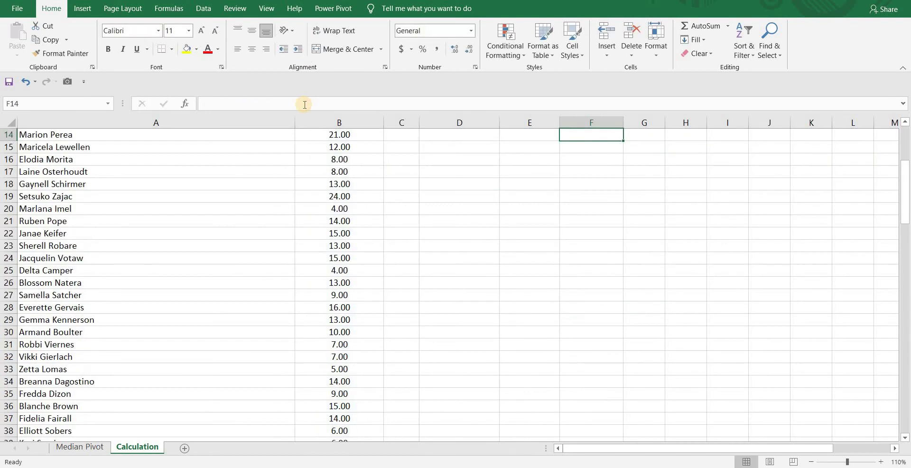
# - Calculate the first employee's Compa Ratio in C14 with =B14/$F$13, keeping the median reference absolute
pyautogui.scroll(5, 392, 332)
pyautogui.click(392, 376)
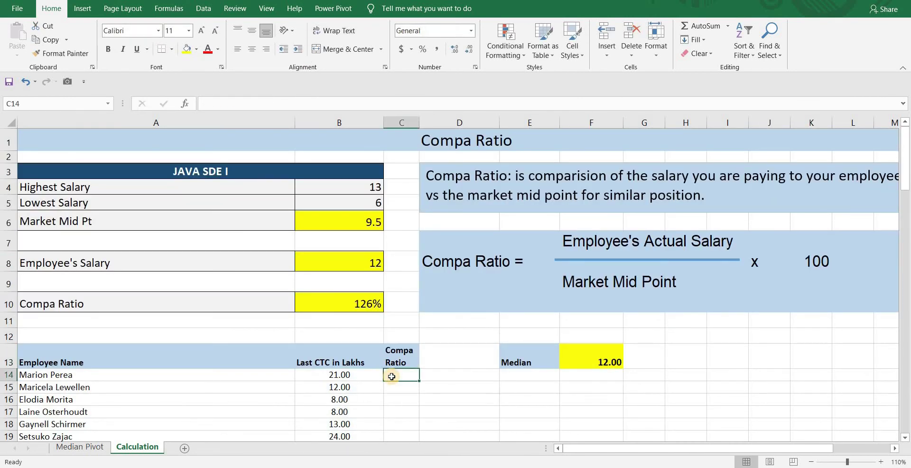
pyautogui.write('=')
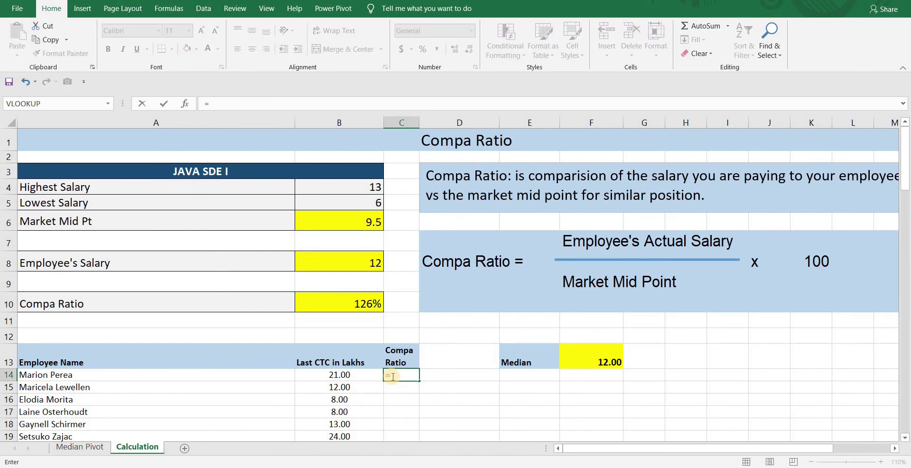
pyautogui.click(373, 376)
pyautogui.write('/')
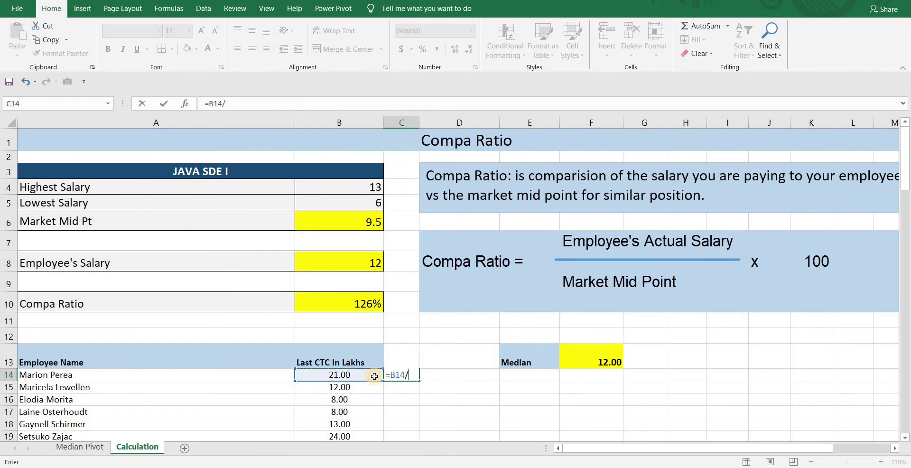
pyautogui.click(592, 363)
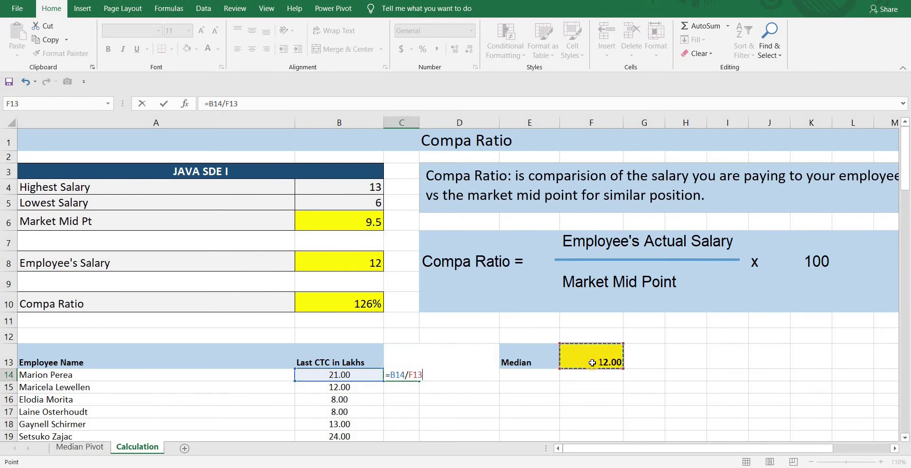
pyautogui.press('F4')
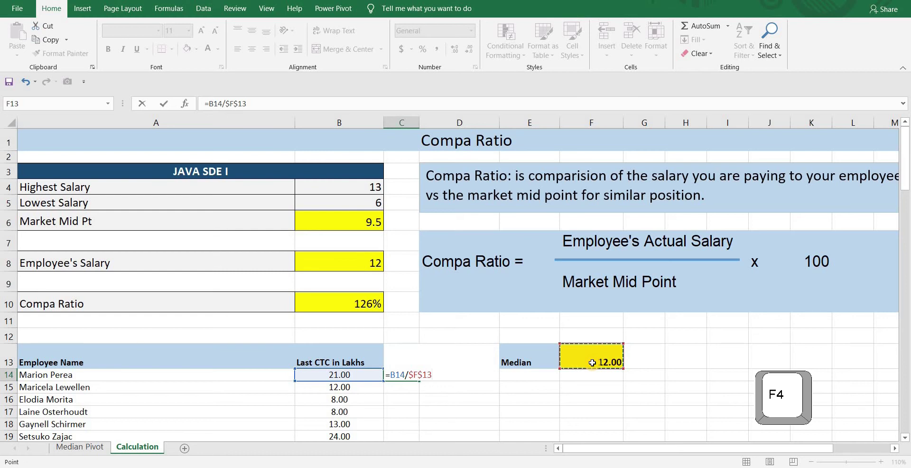
pyautogui.hotkey('ctrl', 'Return')
# - Format the Compa Ratio in C14 as a percentage and fill it down for all employees in the list
pyautogui.click(423, 49)
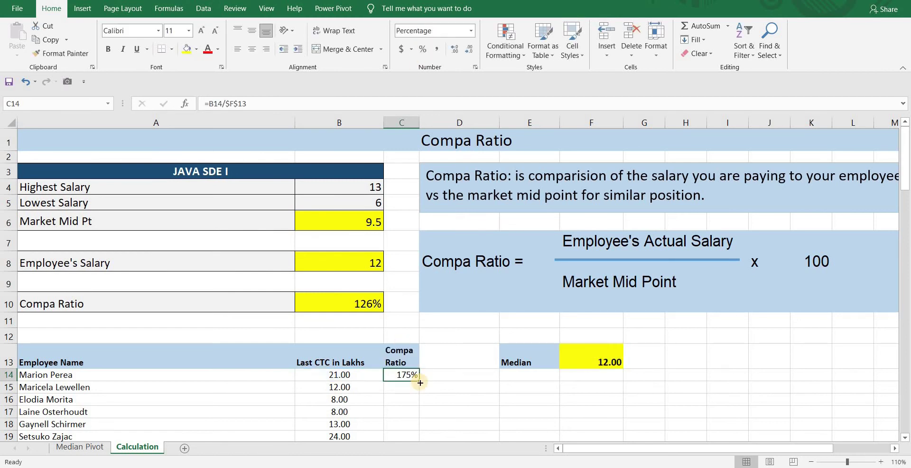
pyautogui.doubleClick(420, 381)
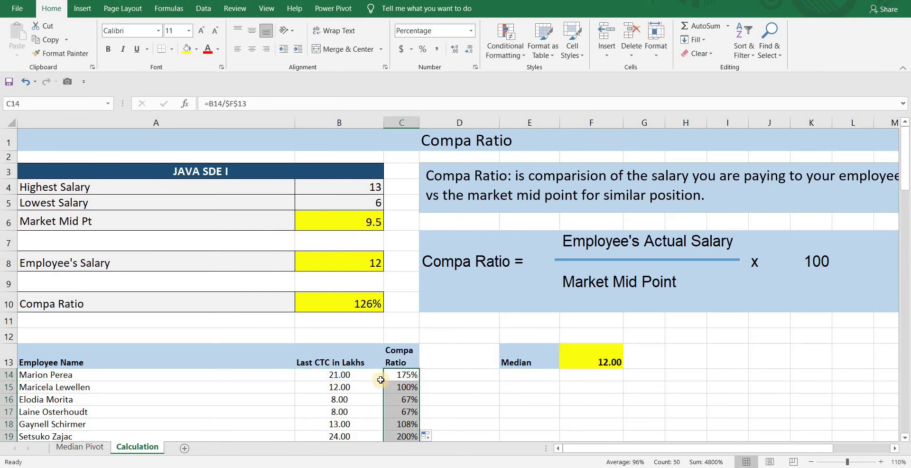
pyautogui.scroll(-1, 392, 368)
pyautogui.click(393, 362)
pyautogui.scroll(-3, 394, 361)
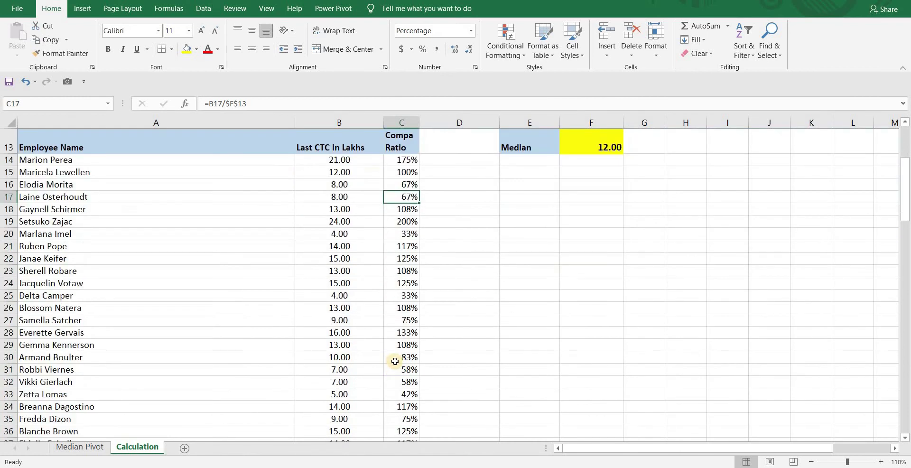
pyautogui.scroll(1, 387, 308)
pyautogui.scroll(2, 388, 308)
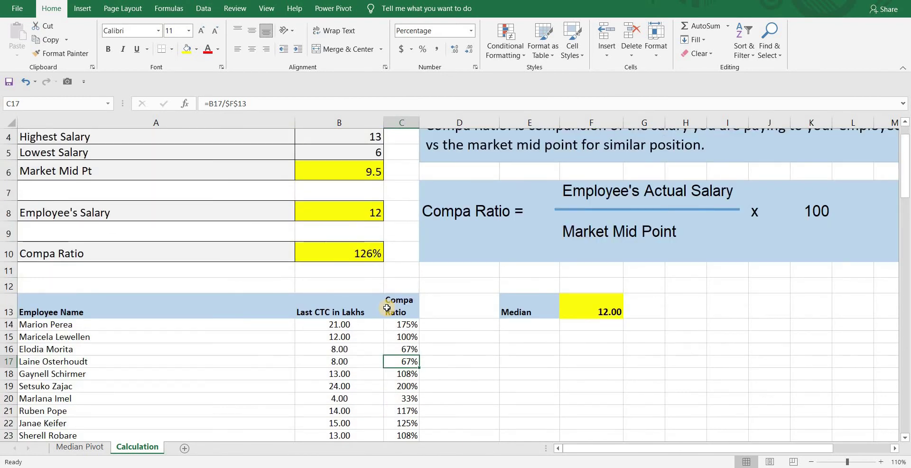
pyautogui.click(442, 335)
pyautogui.scroll(1, 443, 336)
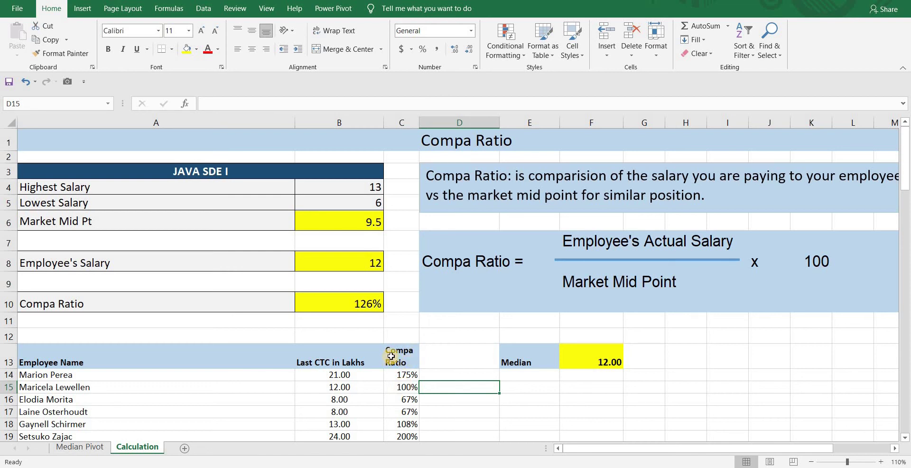
# - Examine the second employee table starting at row 69, including the filter options of its Skill and Level columns
pyautogui.scroll(-16, 393, 346)
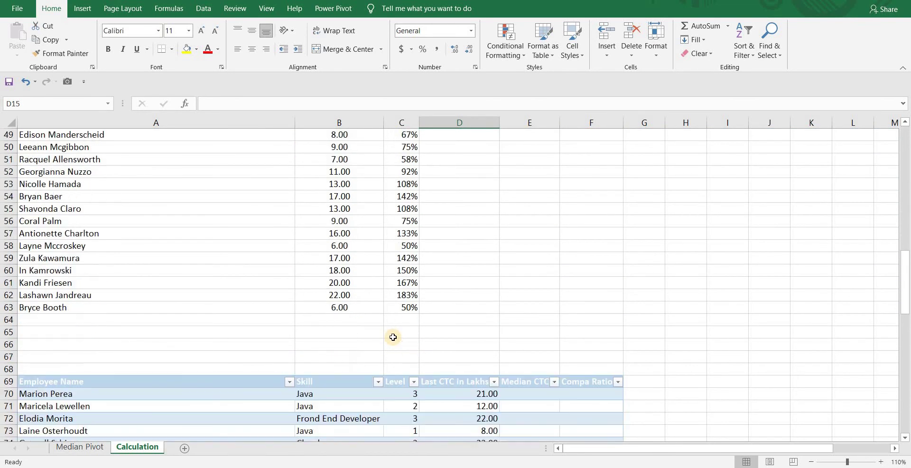
pyautogui.scroll(-6, 393, 337)
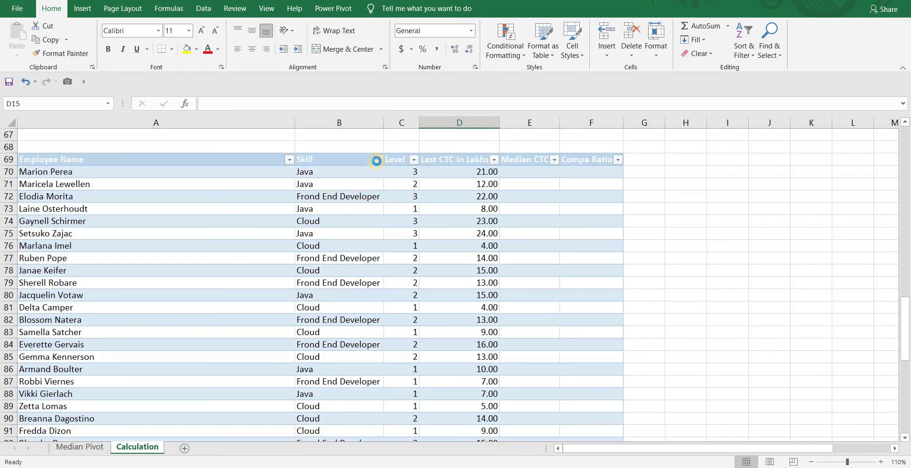
pyautogui.click(378, 160)
pyautogui.click(411, 160)
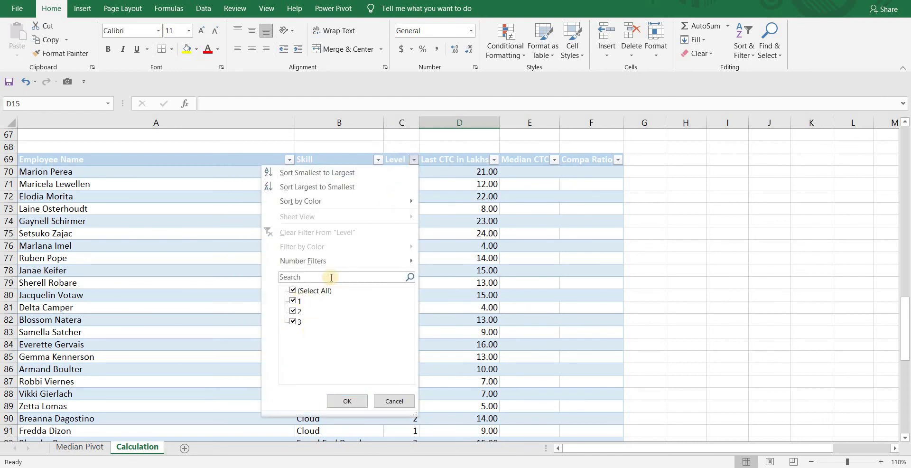
pyautogui.click(433, 175)
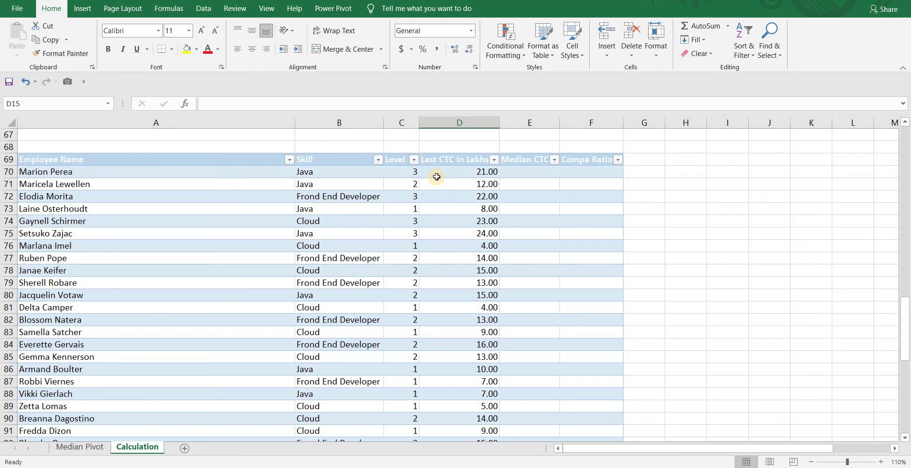
# - Review the medians by skill and level on the Median Pivot sheet, and the Median CTC and Compa Ratio headers on the Calculation sheet
pyautogui.click(81, 447)
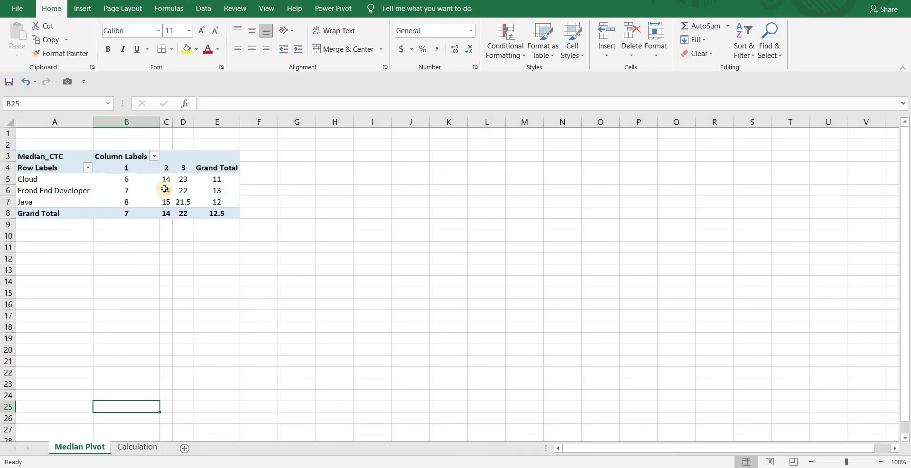
pyautogui.click(129, 446)
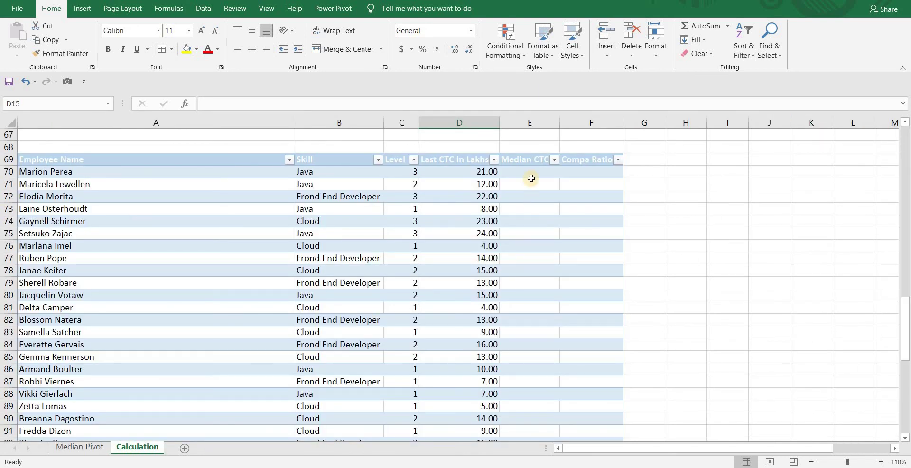
pyautogui.click(541, 159)
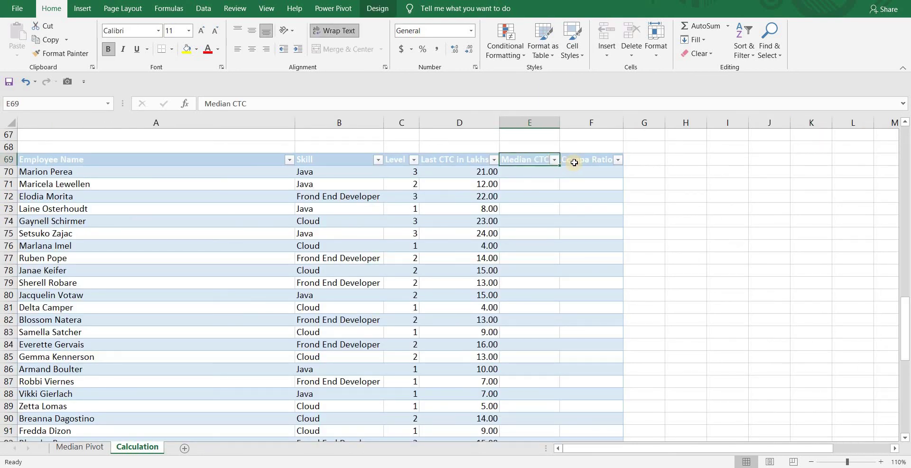
pyautogui.click(575, 163)
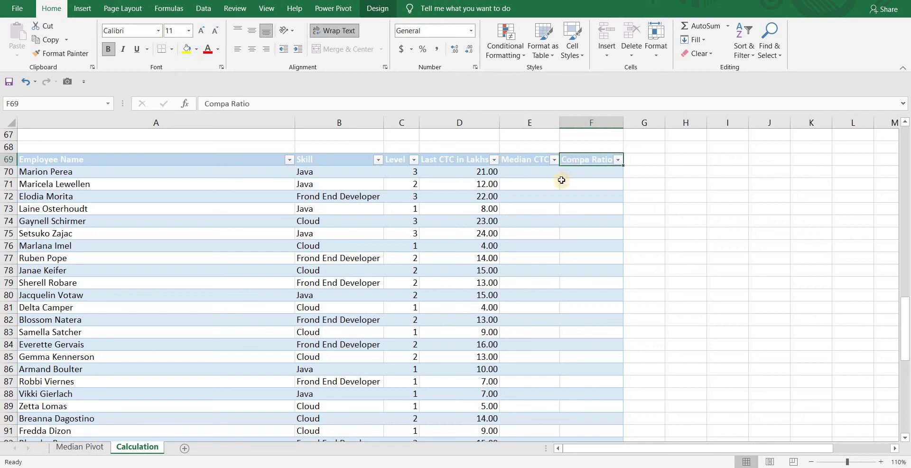